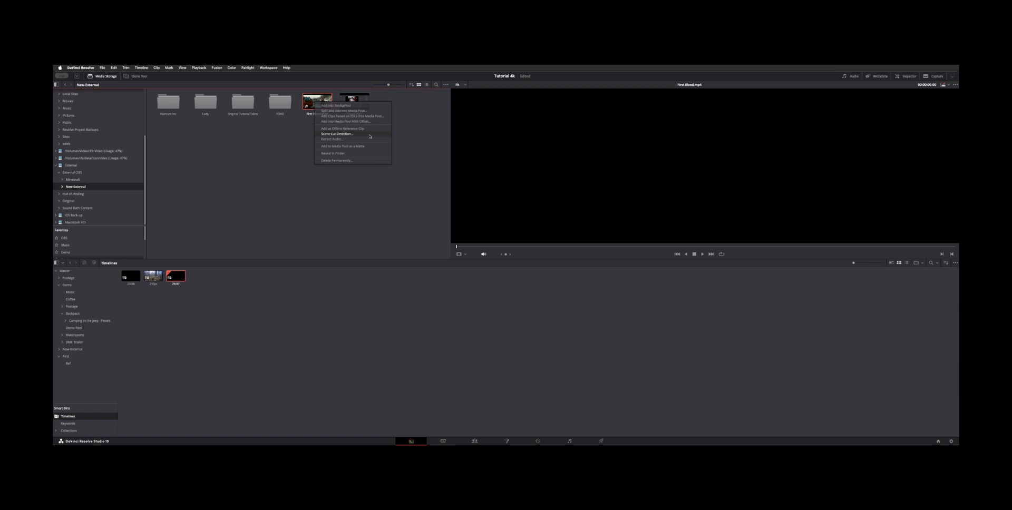
Scrub through the scanned clip's shots and lower the magenta cut-detection threshold
{"action": "left_click", "coordinate": [309, 274]}
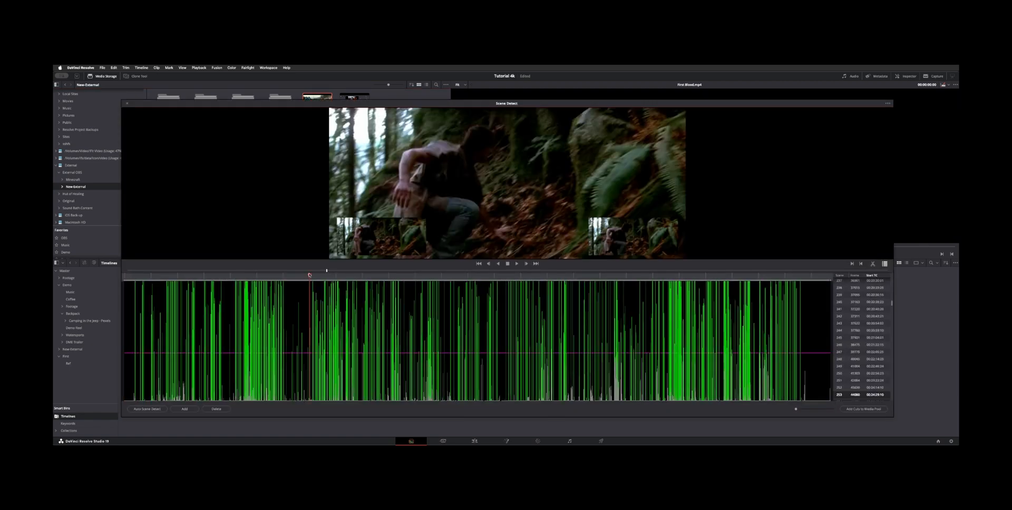
{"action": "mouse_move", "coordinate": [327, 270]}
{"action": "left_mouse_down"}
{"action": "mouse_move", "coordinate": [293, 271]}
{"action": "mouse_move", "coordinate": [316, 271]}
{"action": "left_mouse_up"}
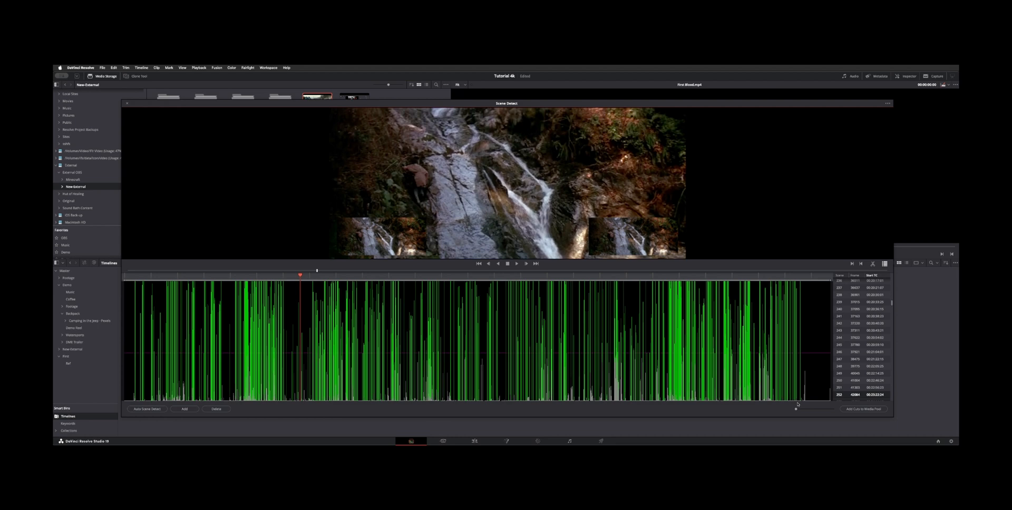
{"action": "left_click_drag", "start_coordinate": [796, 410], "coordinate": [798, 411]}
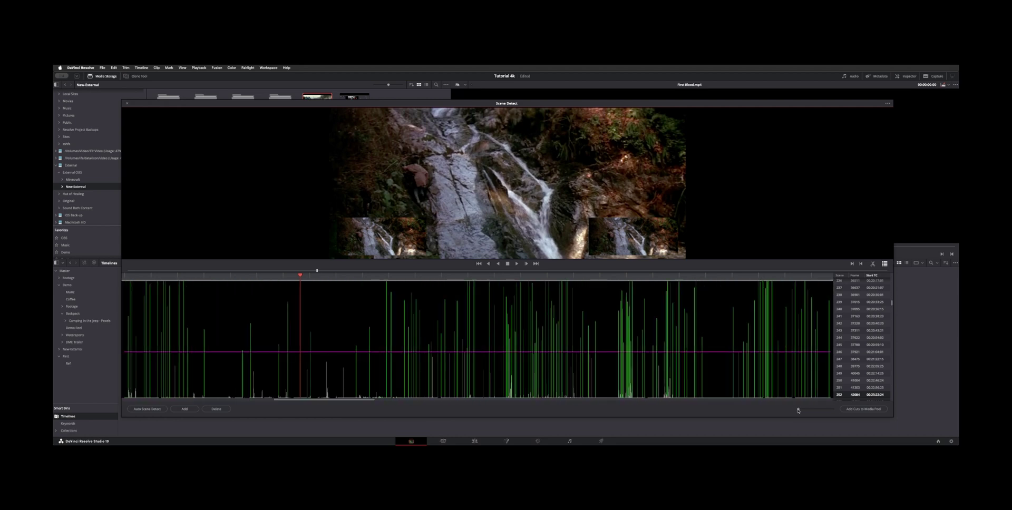
{"action": "left_click", "coordinate": [450, 276]}
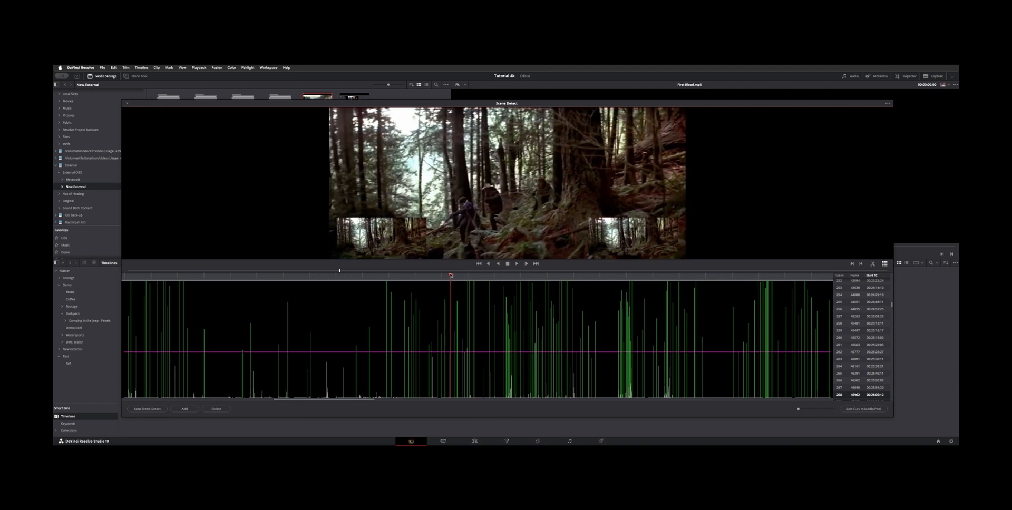
{"action": "left_click_drag", "start_coordinate": [454, 352], "coordinate": [455, 349]}
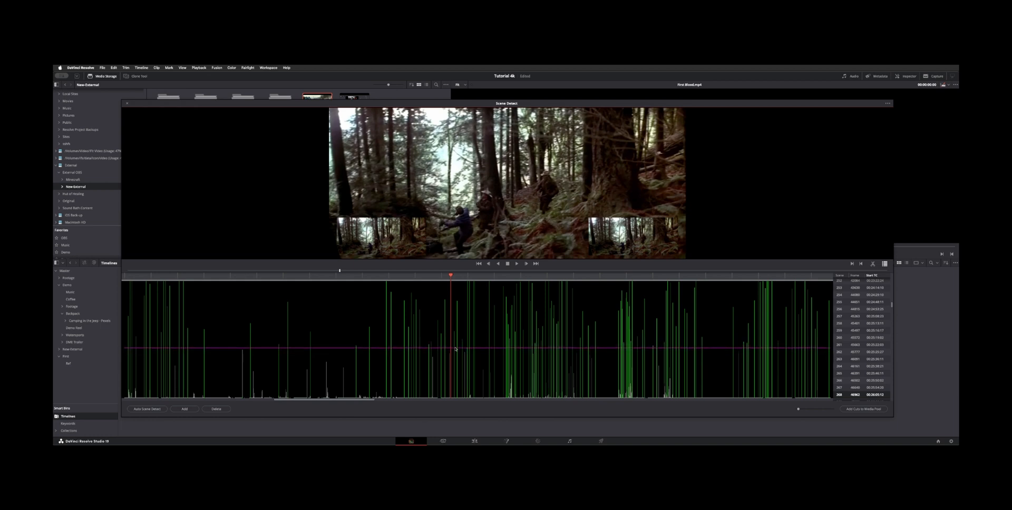
Review detected scenes 247, 248 and the following ones in the scene list
{"action": "left_click", "coordinate": [871, 296]}
{"action": "left_click", "coordinate": [870, 301]}
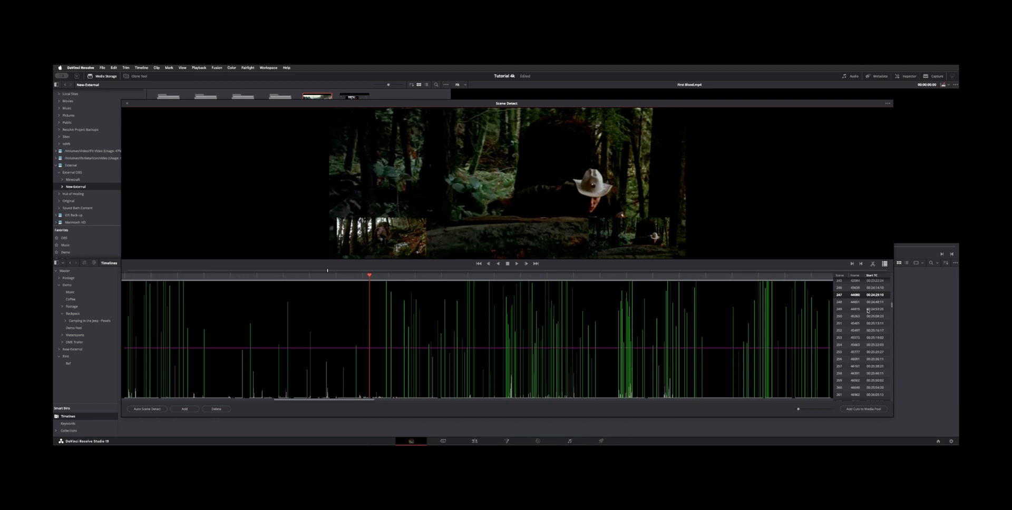
{"action": "key", "text": "Down"}
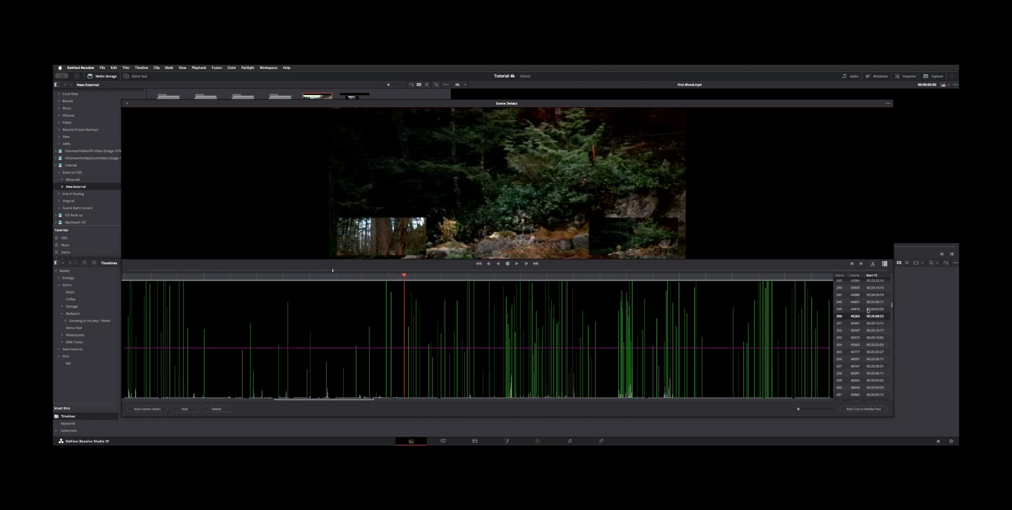
{"action": "key", "text": "Down"}
{"action": "key", "text": "Down"}
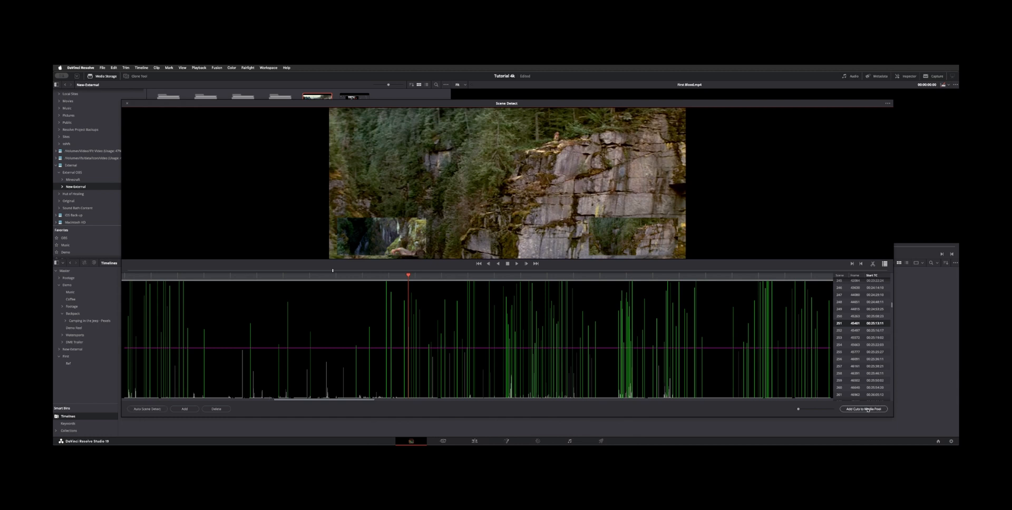
Add the detected cuts to the media pool and deselect First Blood.mp4
{"action": "left_click", "coordinate": [125, 103]}
{"action": "left_click", "coordinate": [244, 185]}
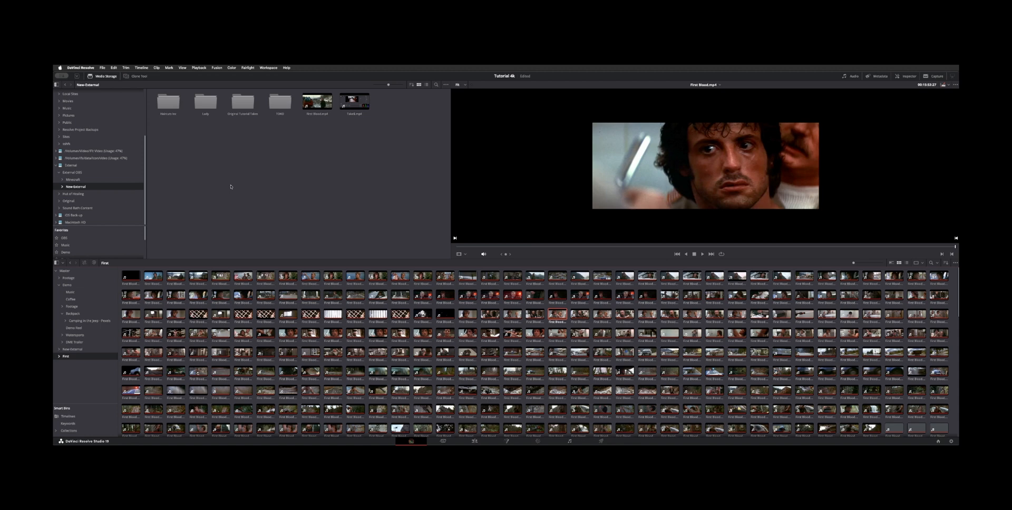
Show the Ref bin inside the First bin with its single First Blood clip
{"action": "left_click", "coordinate": [58, 357]}
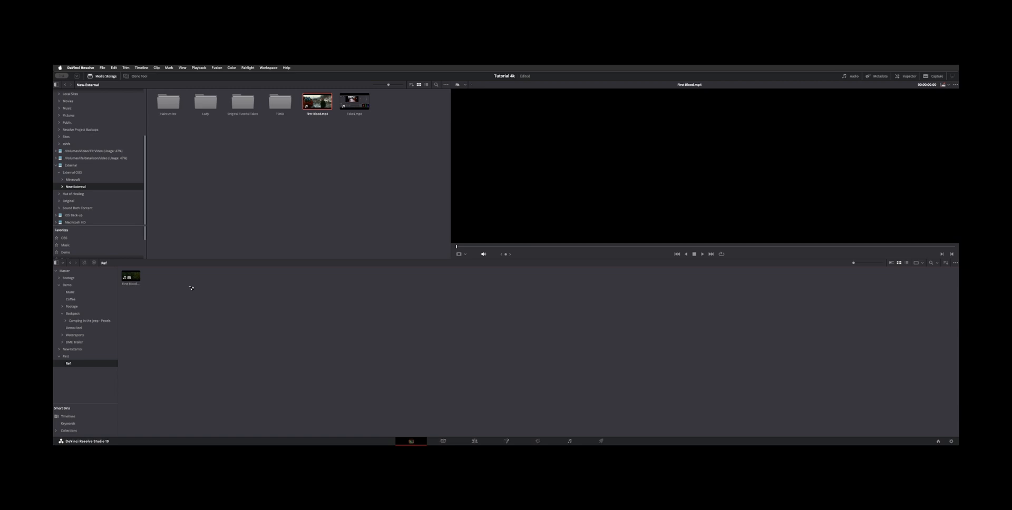
Switch to the Edit page and list the project's timelines via the Timelines smart bin
{"action": "left_click", "coordinate": [474, 441]}
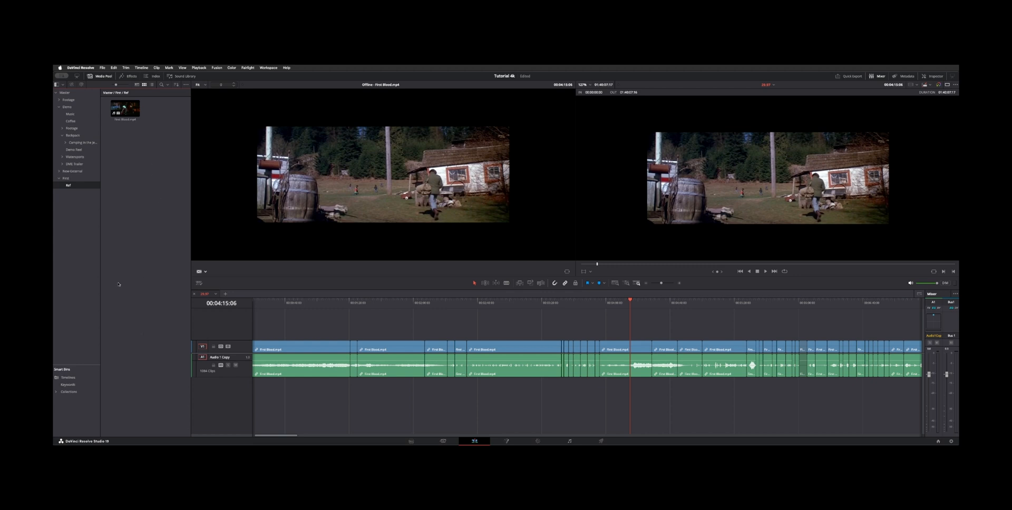
{"action": "left_click", "coordinate": [85, 377]}
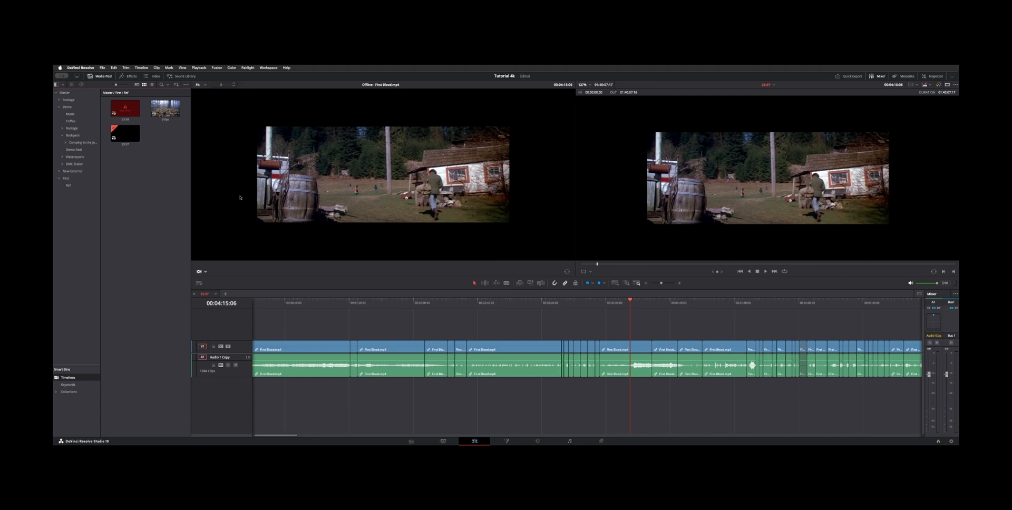
Check the timeline's starting timecode, keep it unchanged, and reopen the 23.97 timeline's options
{"action": "right_click", "coordinate": [128, 136]}
{"action": "mouse_move", "coordinate": [144, 139]}
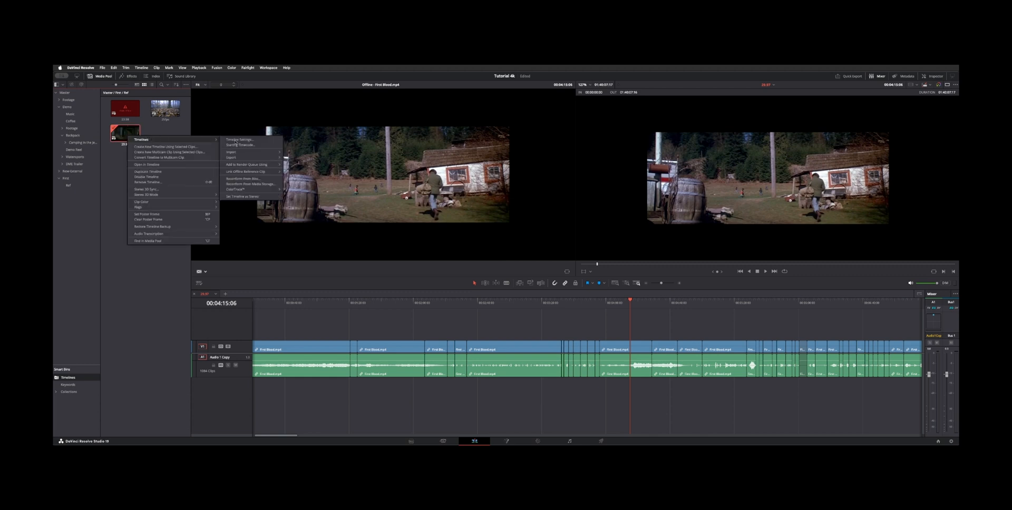
{"action": "left_click", "coordinate": [251, 147]}
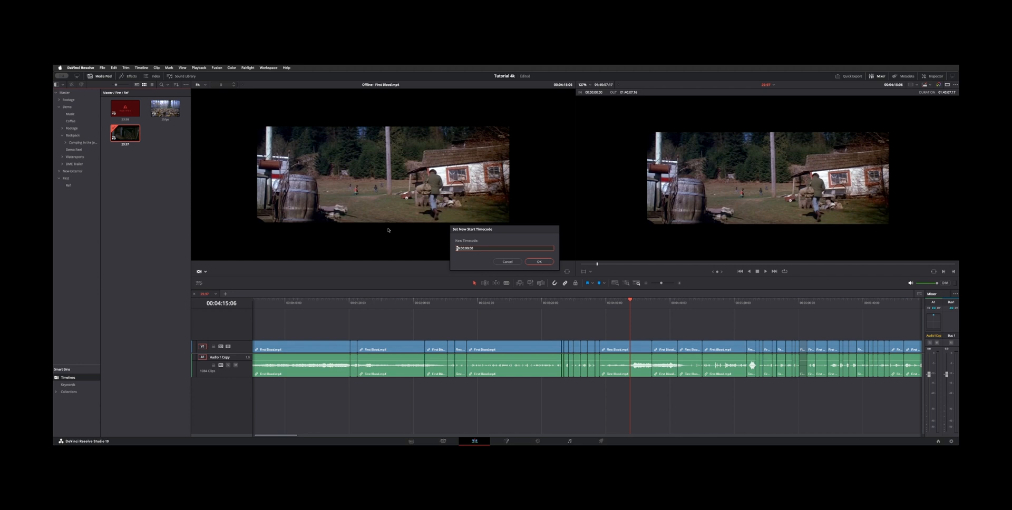
{"action": "left_click", "coordinate": [512, 261]}
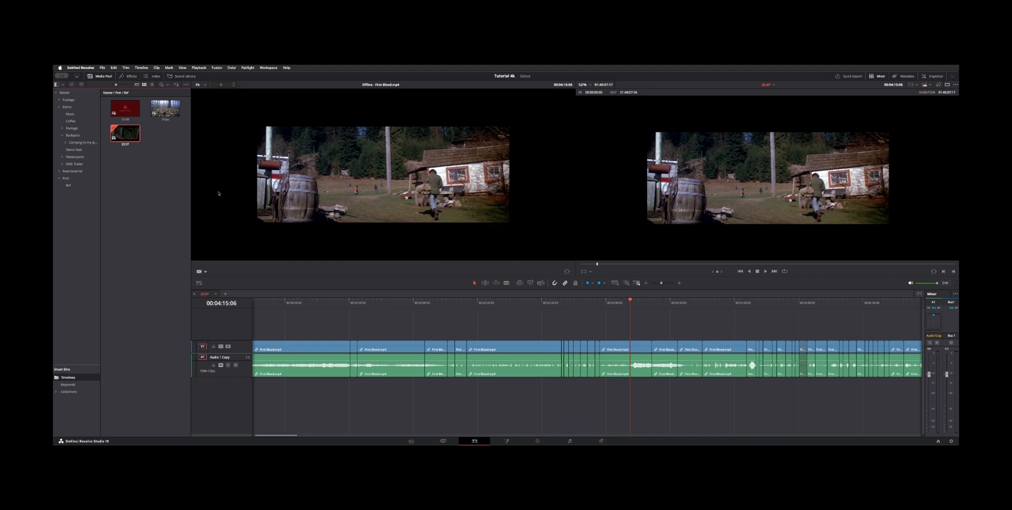
{"action": "right_click", "coordinate": [120, 134]}
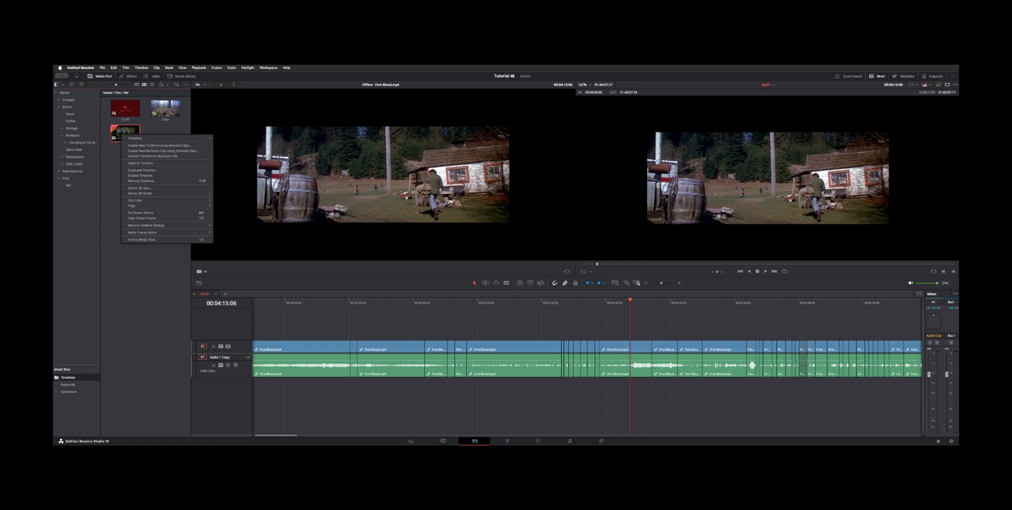
Set the source viewer to Offline mode to show the reference clip
{"action": "left_click", "coordinate": [116, 307]}
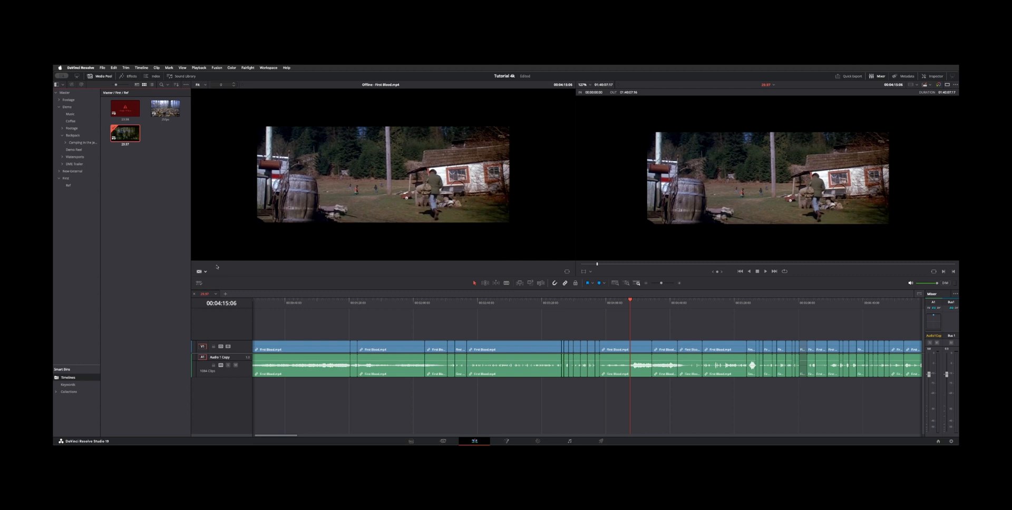
{"action": "left_click", "coordinate": [202, 271]}
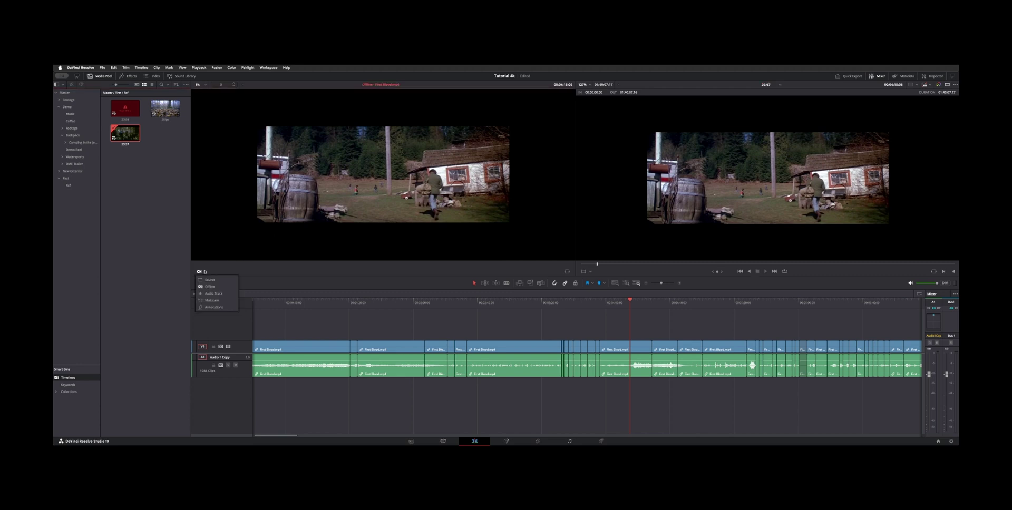
{"action": "left_click", "coordinate": [319, 266]}
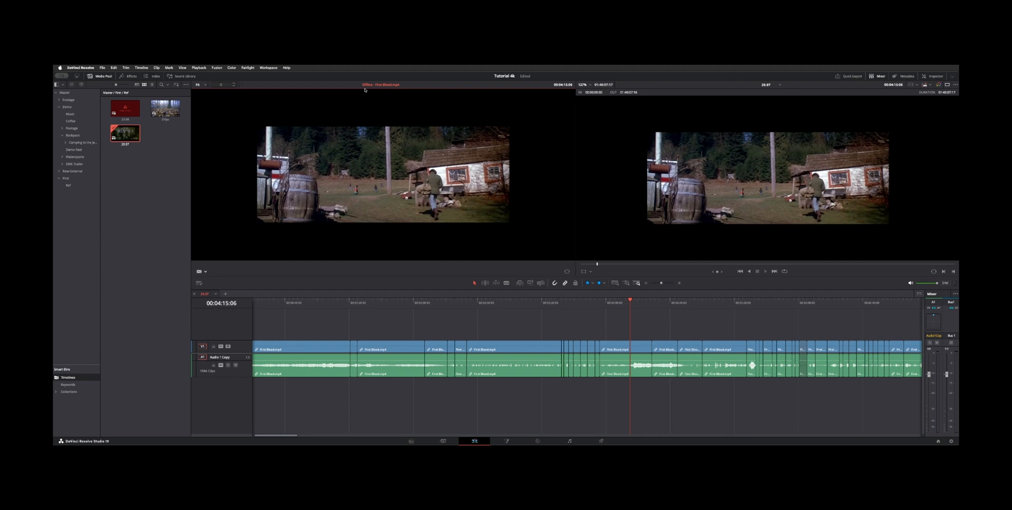
Compare reference and edit at 00:03:06:28, the title shot and 00:02:51:04, then select the cabin shot
{"action": "left_click", "coordinate": [521, 303]}
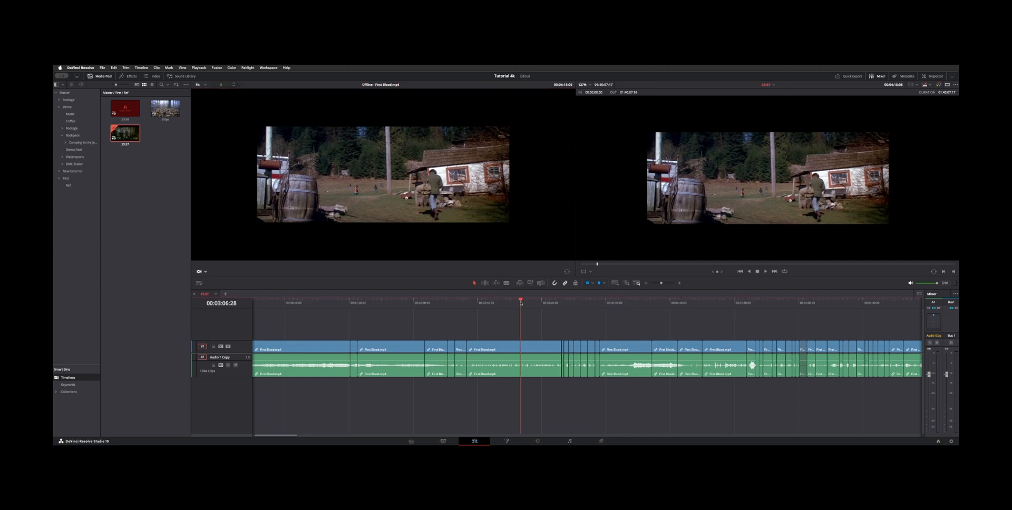
{"action": "left_click", "coordinate": [398, 300]}
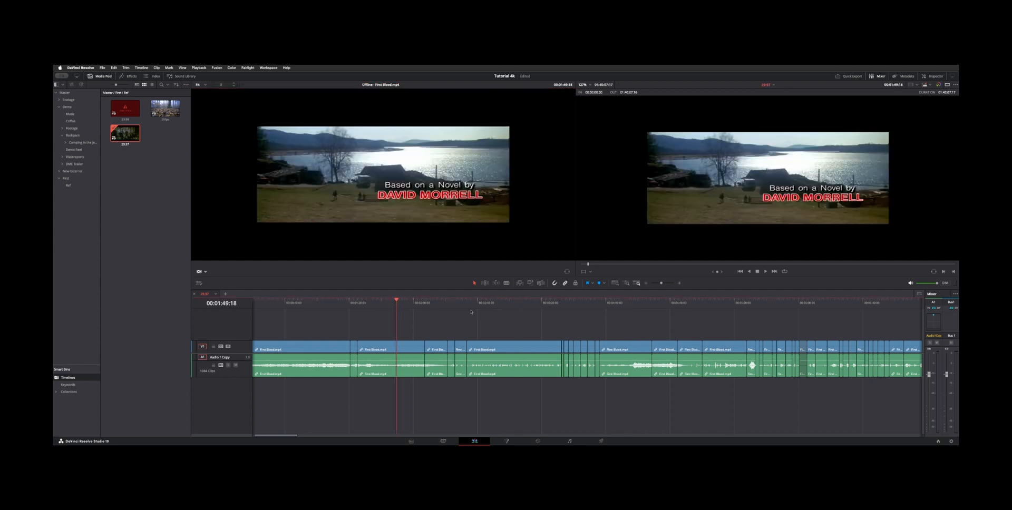
{"action": "left_click", "coordinate": [495, 304]}
{"action": "left_click", "coordinate": [625, 304]}
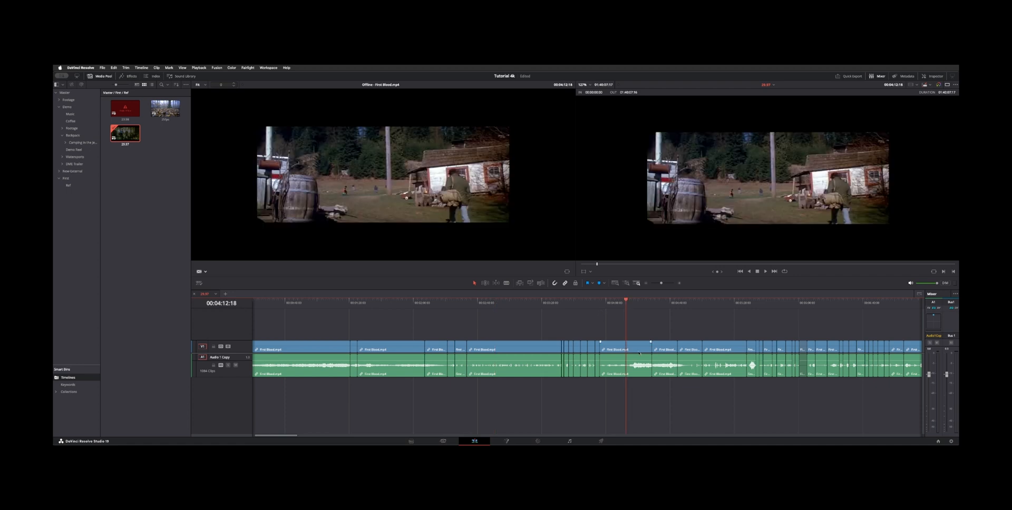
{"action": "left_click", "coordinate": [639, 353]}
On the Color page push the cabin shot's Gamma toward blue, then return to Edit
{"action": "key", "text": "shift+6"}
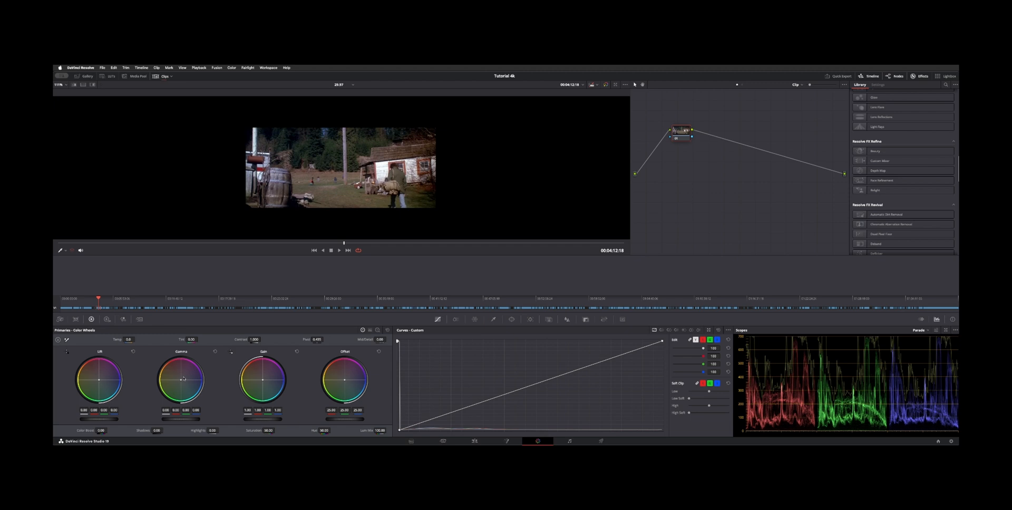
{"action": "left_click_drag", "start_coordinate": [181, 381], "coordinate": [202, 384]}
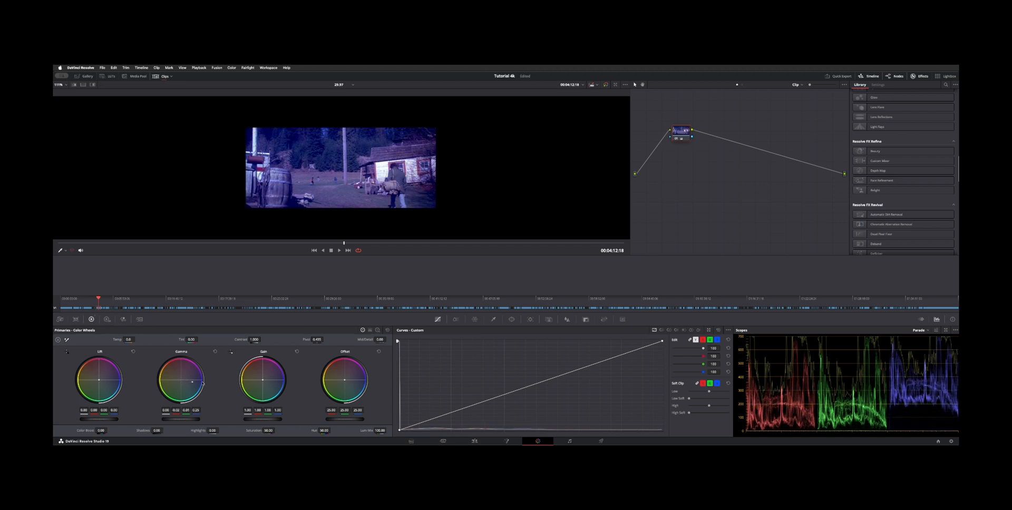
{"action": "key", "text": "shift+4"}
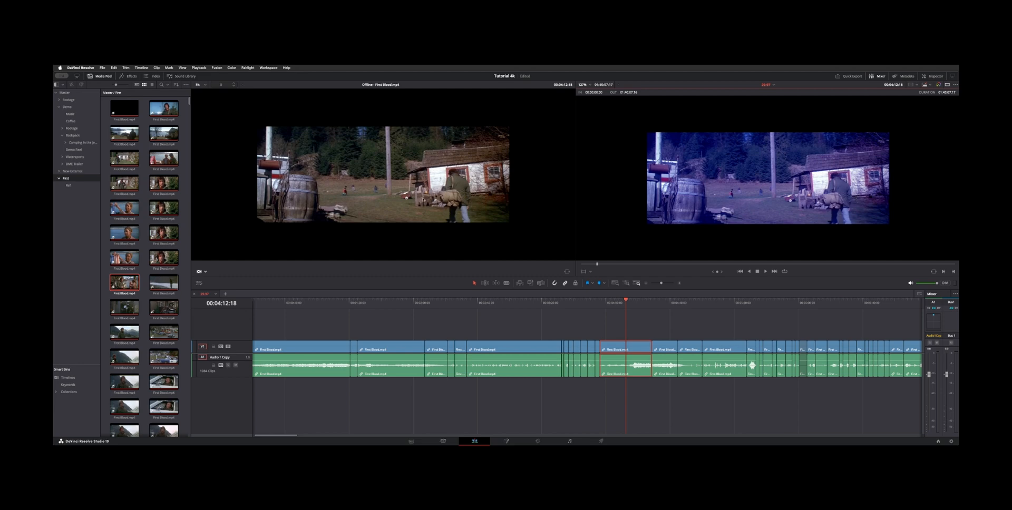
Compare the lake, glass doors and police car shots against the reference, leaving viewer options unchanged
{"action": "left_click_drag", "start_coordinate": [539, 305], "coordinate": [506, 304]}
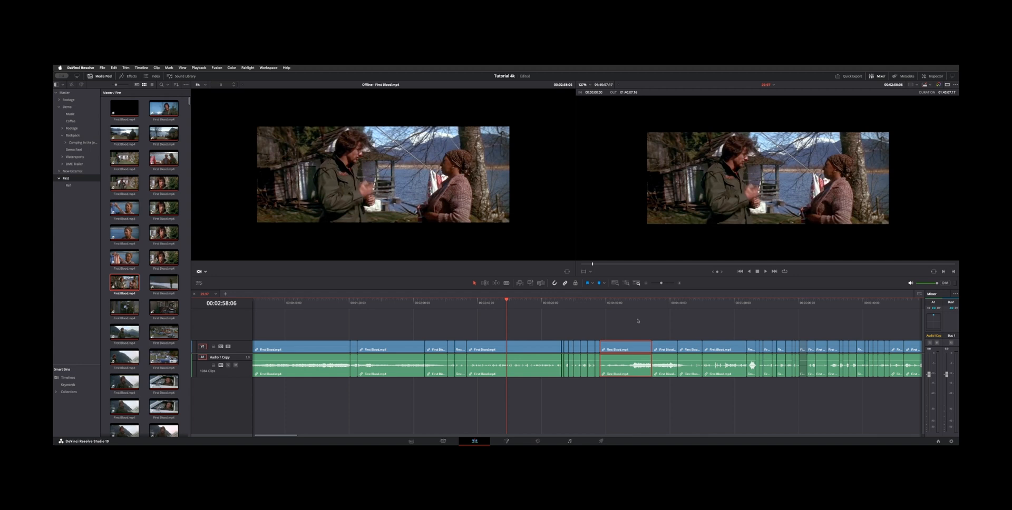
{"action": "left_click", "coordinate": [678, 304]}
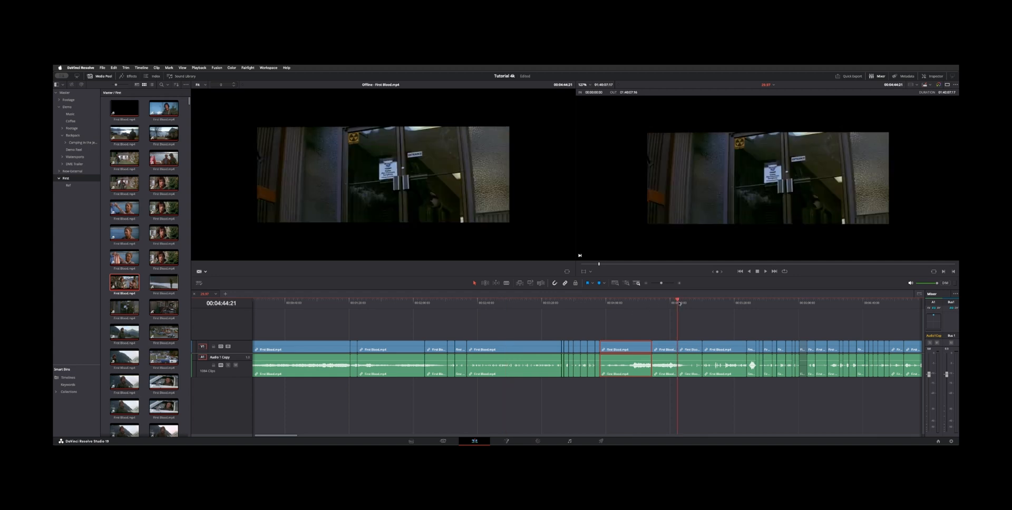
{"action": "left_click", "coordinate": [720, 304]}
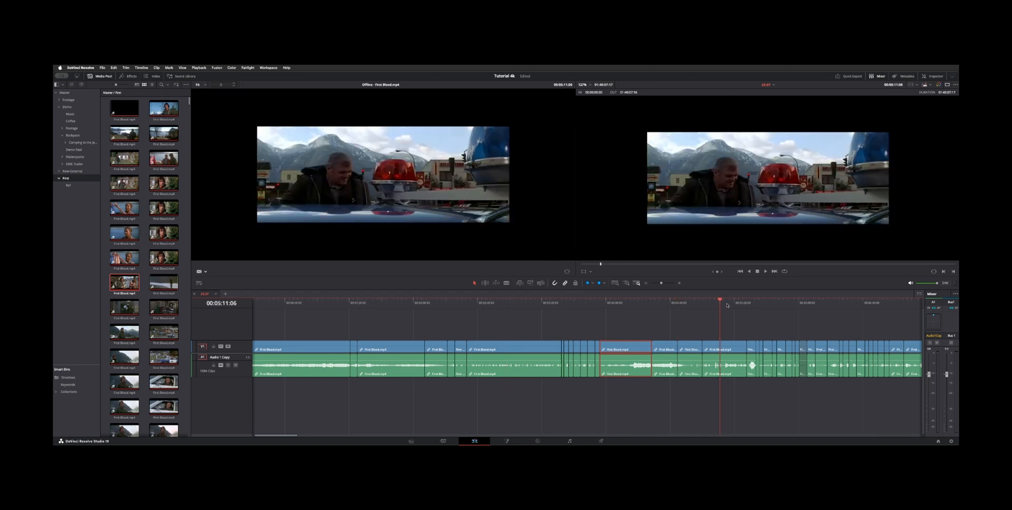
{"action": "left_click", "coordinate": [514, 305]}
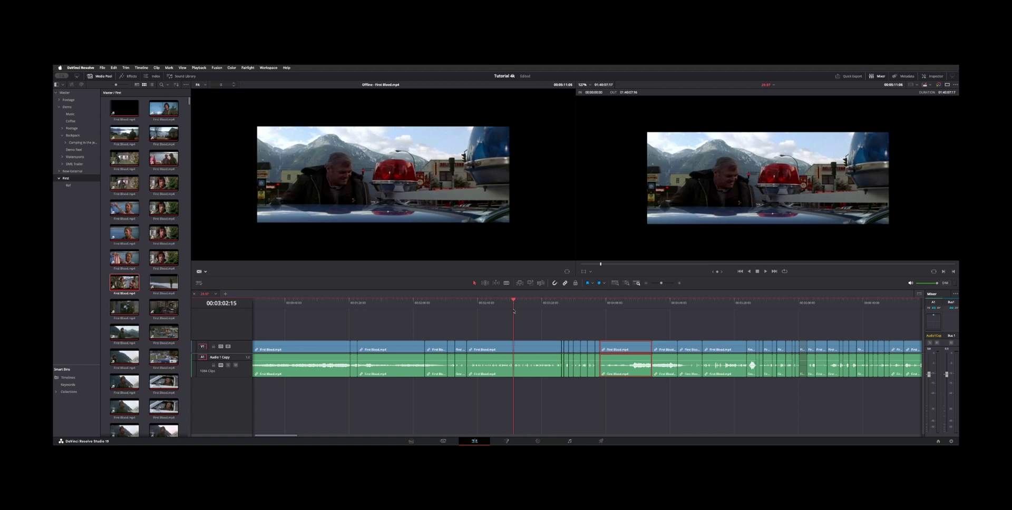
{"action": "left_click", "coordinate": [955, 85]}
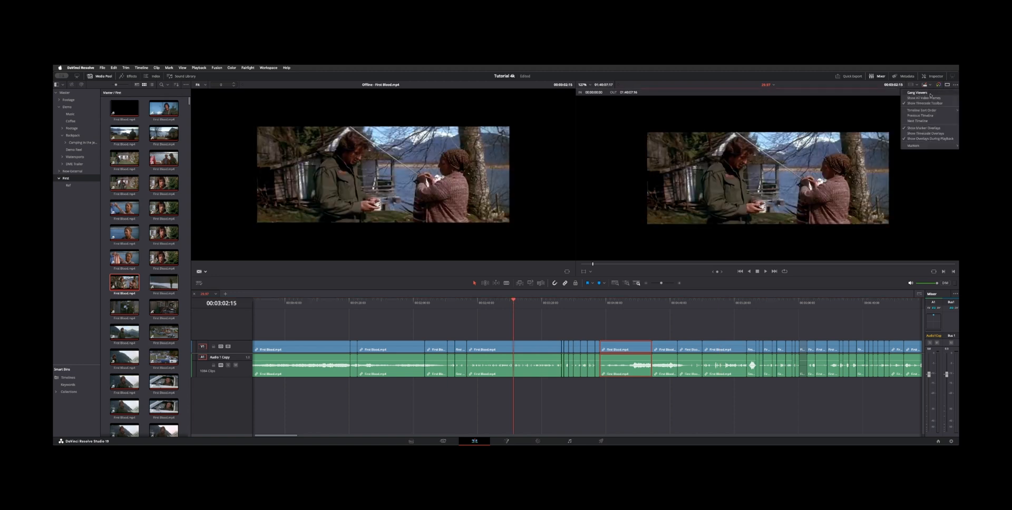
{"action": "left_click", "coordinate": [855, 96]}
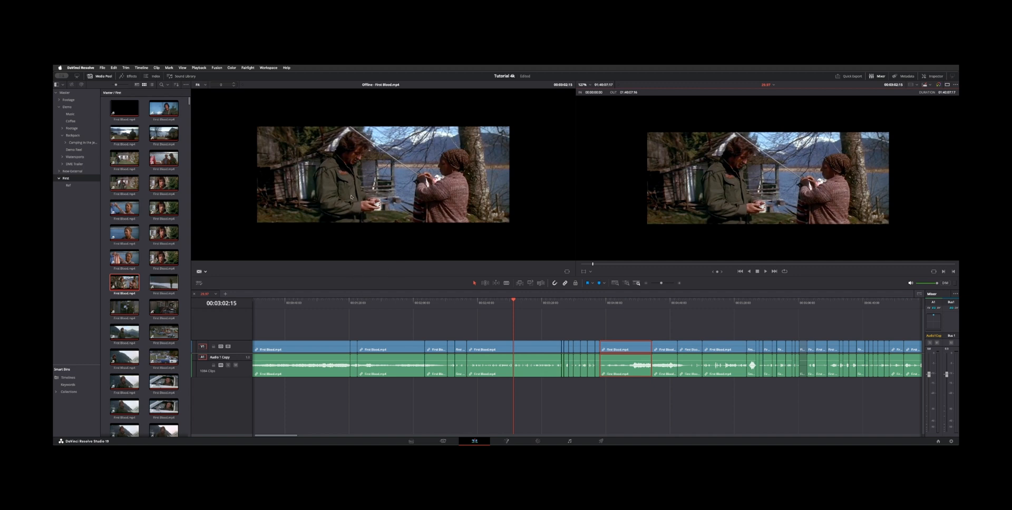
Activate the offline reference viewer, check earlier points, and list only the project's timelines
{"action": "left_click", "coordinate": [233, 84]}
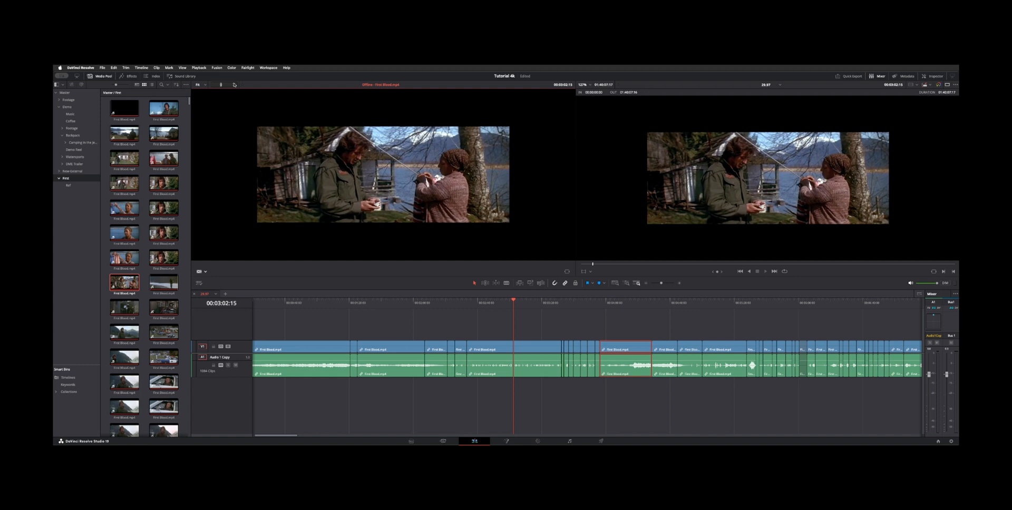
{"action": "left_click", "coordinate": [402, 306]}
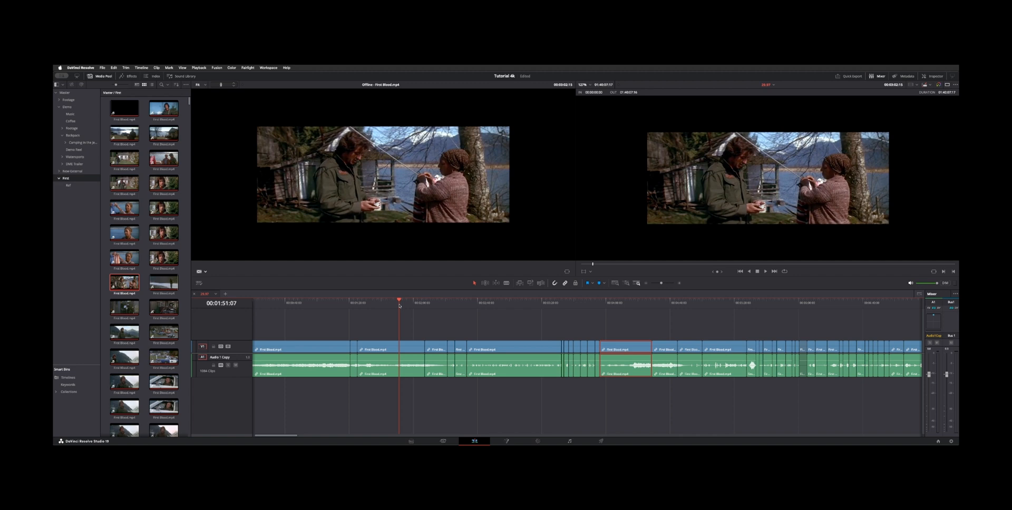
{"action": "left_click", "coordinate": [524, 306]}
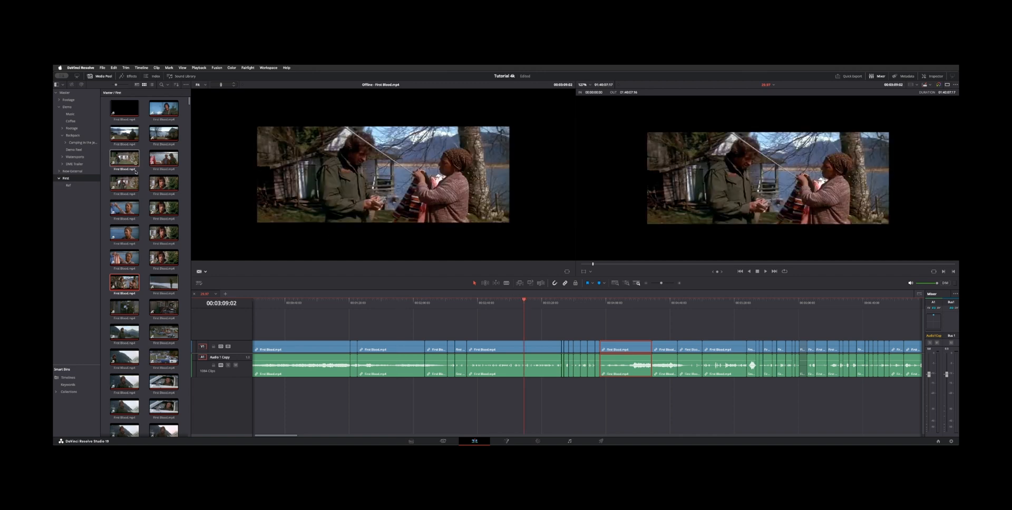
{"action": "left_click", "coordinate": [68, 377]}
Link First Blood.mp4 as the timeline's offline reference and jump to the blue-graded cabin shot
{"action": "right_click", "coordinate": [126, 130]}
{"action": "mouse_move", "coordinate": [245, 165]}
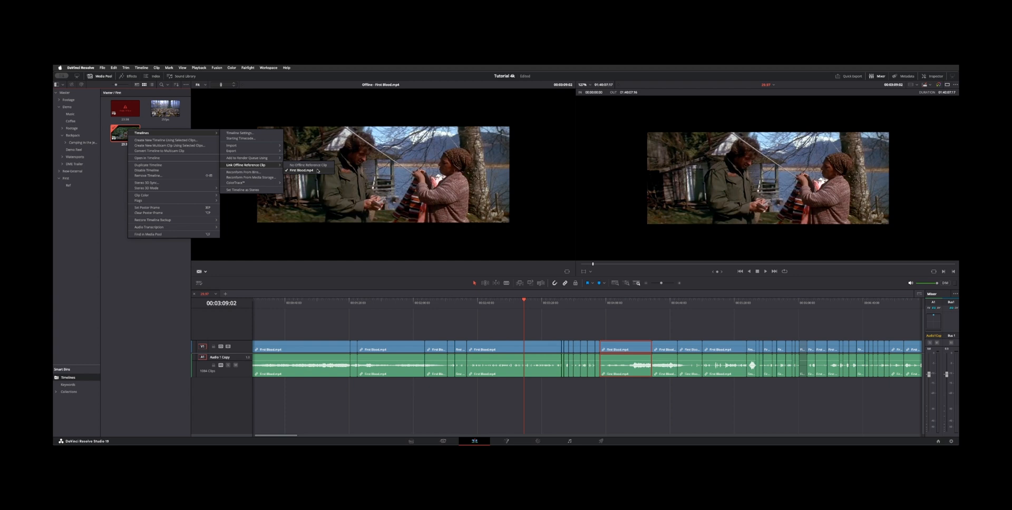
{"action": "left_click", "coordinate": [318, 172]}
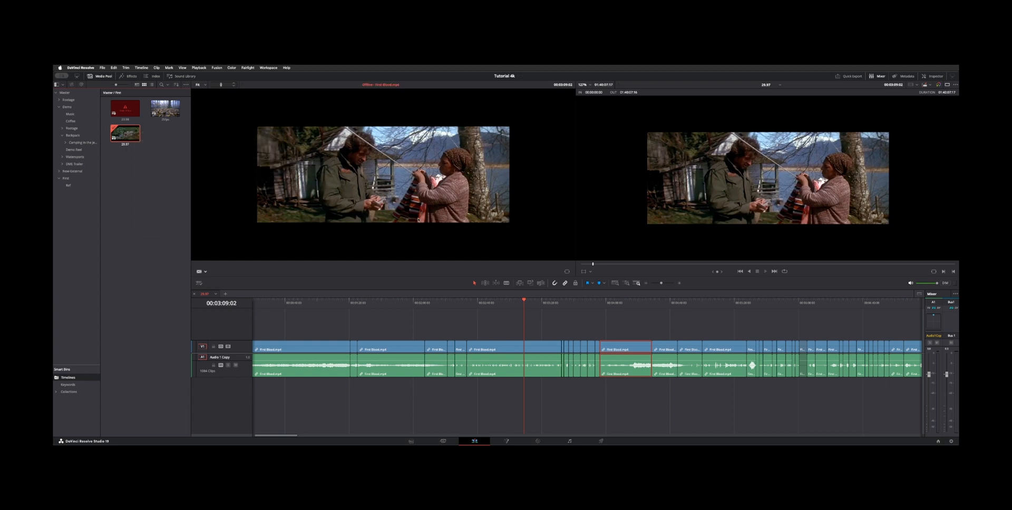
{"action": "left_click", "coordinate": [562, 300]}
{"action": "left_click", "coordinate": [625, 300]}
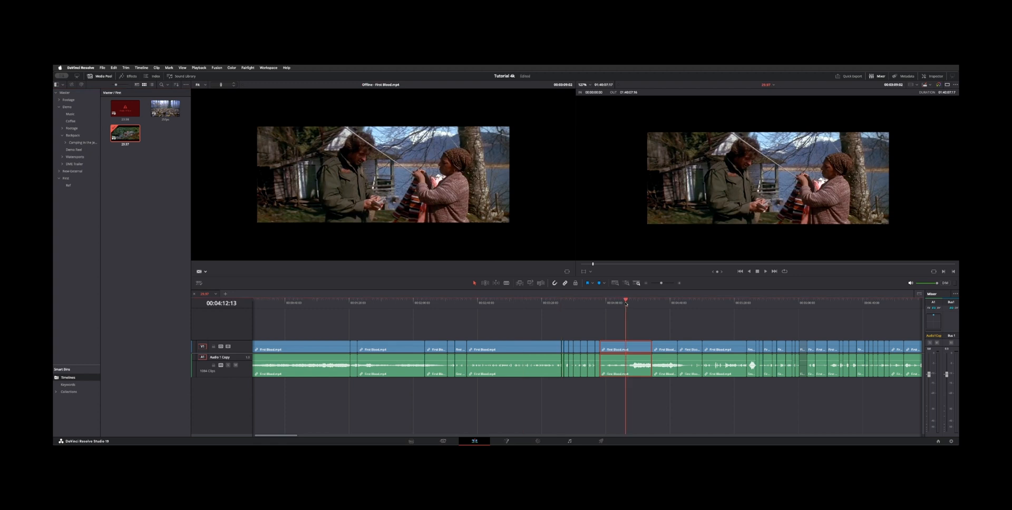